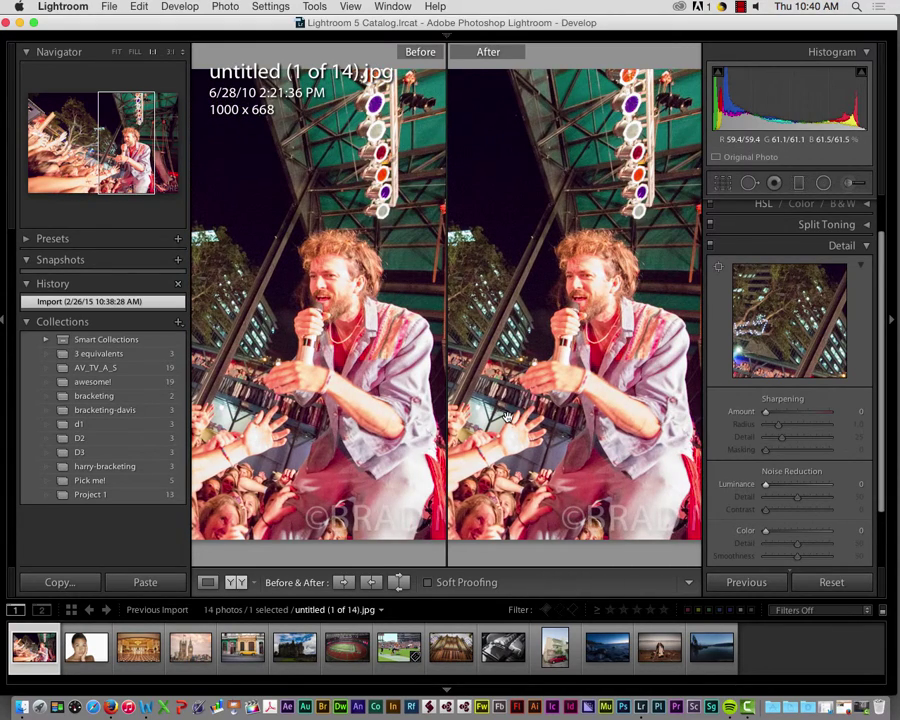
Toggle the Before/After comparison between Fit and 1:1 zoom several times.
{"action": "left_click", "coordinate": [508, 418]}
{"action": "left_click", "coordinate": [512, 418]}
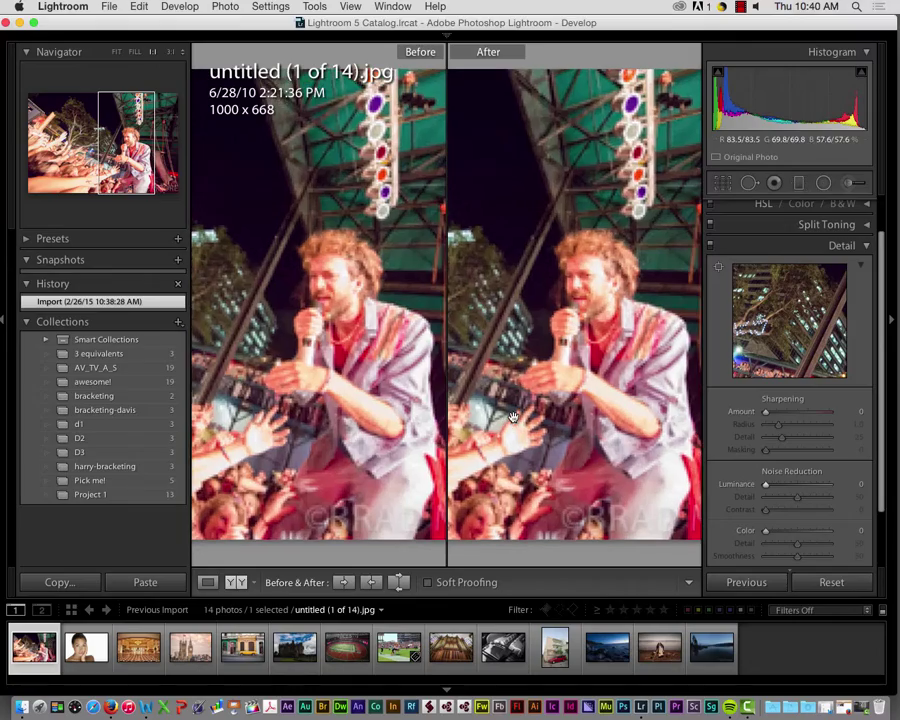
{"action": "left_click", "coordinate": [645, 420]}
{"action": "left_click", "coordinate": [595, 378]}
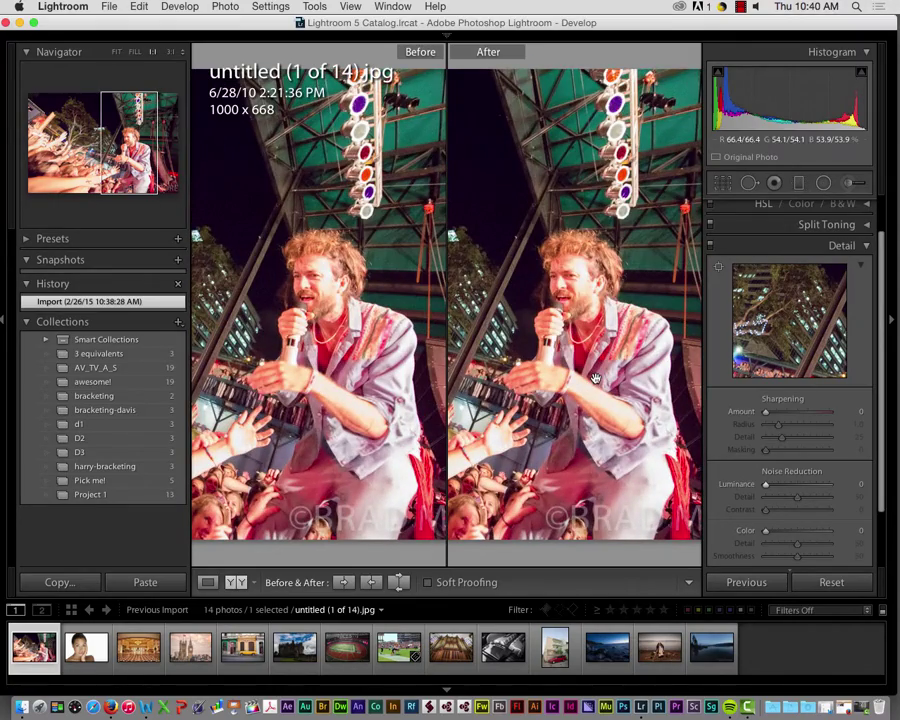
{"action": "left_click", "coordinate": [595, 378]}
{"action": "left_click", "coordinate": [584, 412]}
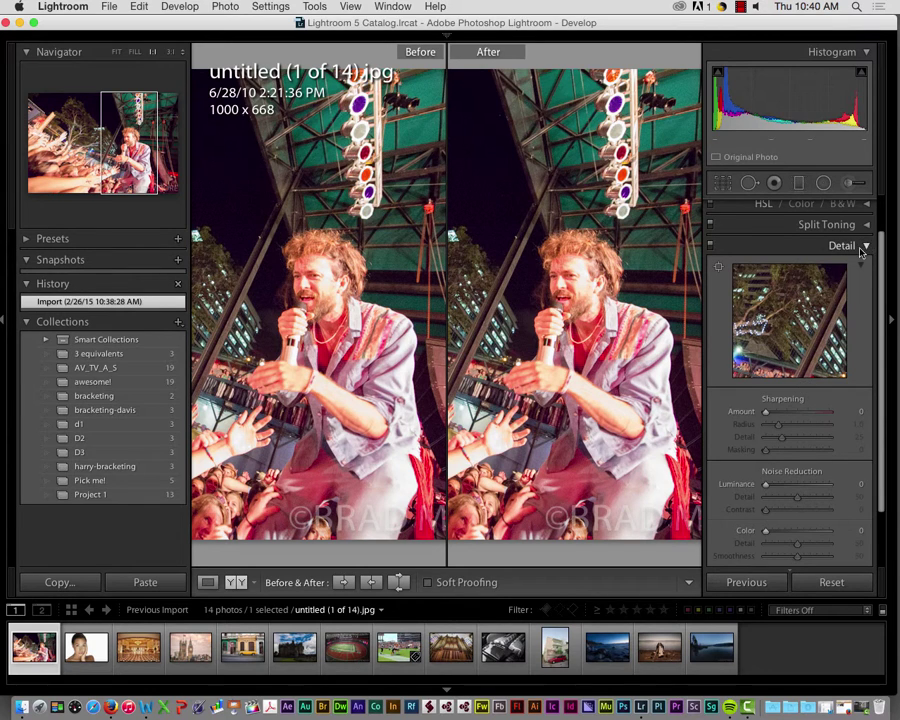
Move the Detail panel preview onto the crowd area of the photo.
{"action": "left_click_drag", "start_coordinate": [795, 335], "coordinate": [767, 313]}
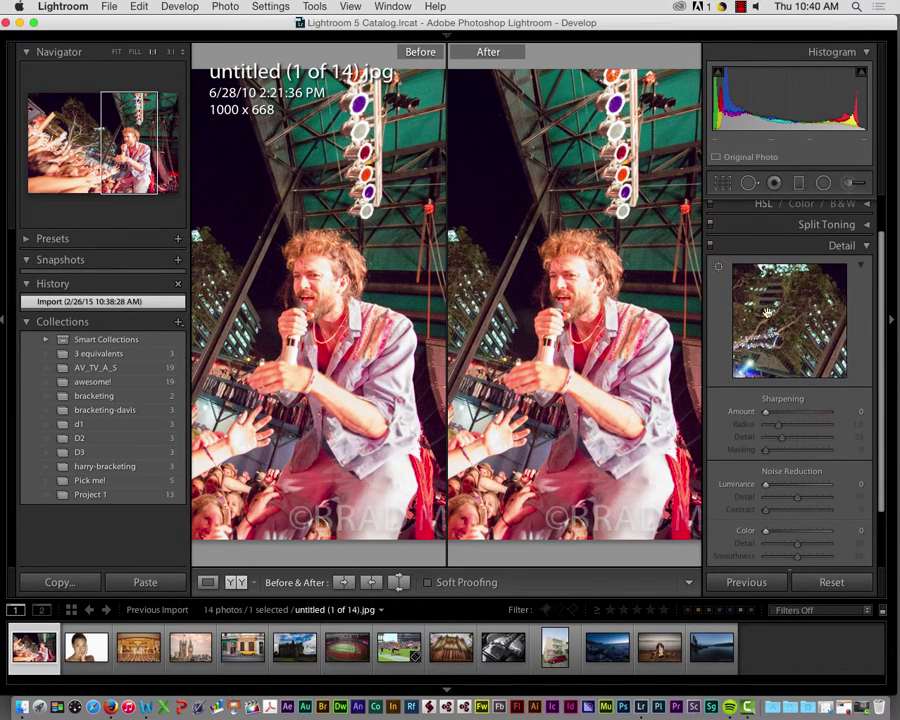
{"action": "left_click", "coordinate": [718, 267]}
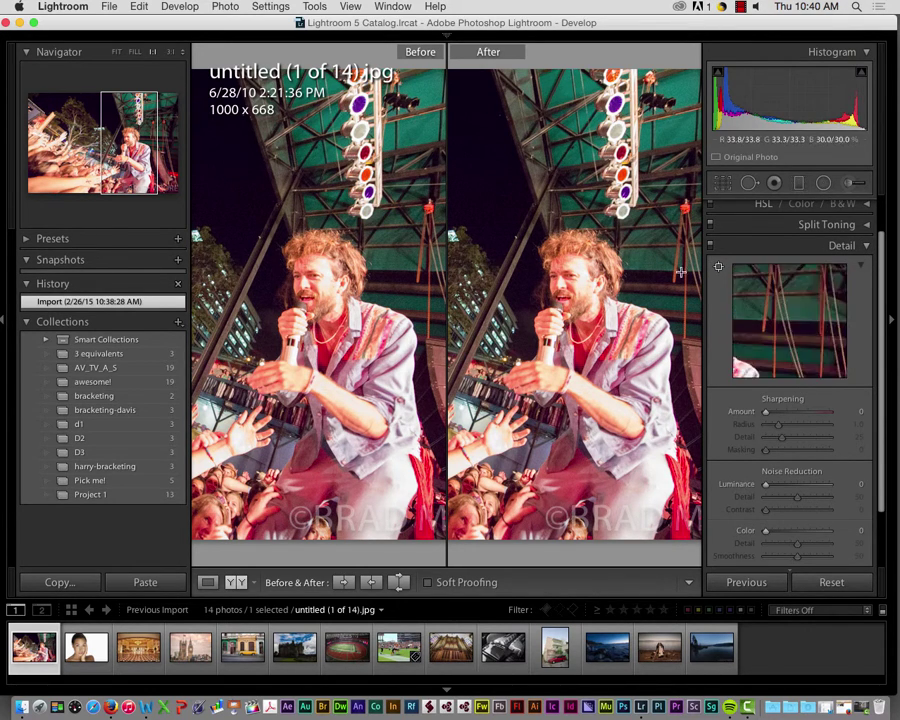
{"action": "left_click", "coordinate": [506, 282]}
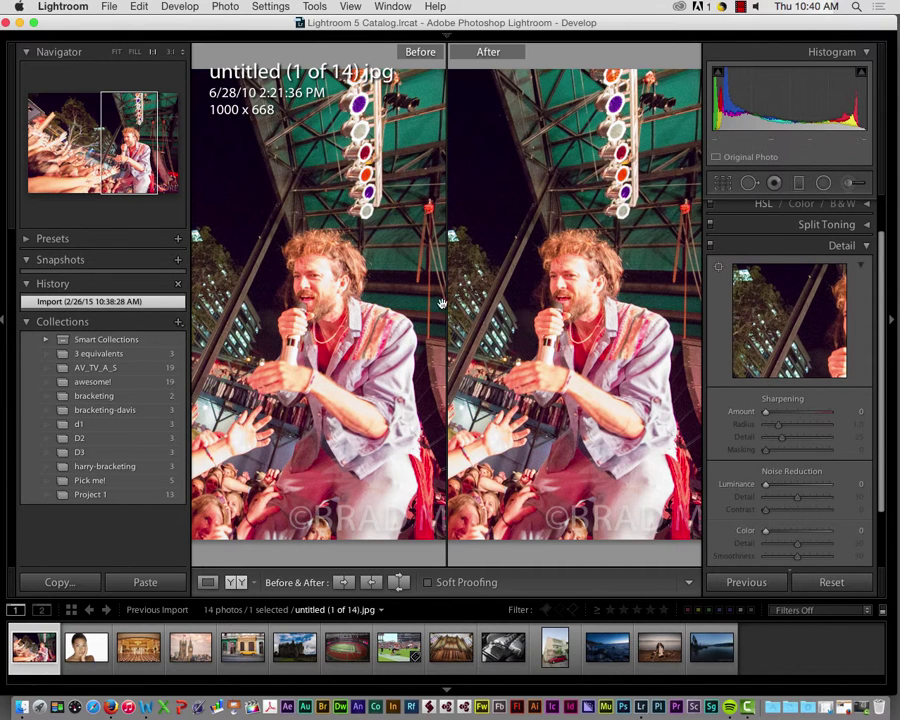
{"action": "mouse_move", "coordinate": [801, 326]}
{"action": "left_mouse_down"}
{"action": "mouse_move", "coordinate": [779, 327]}
{"action": "mouse_move", "coordinate": [800, 316]}
{"action": "left_mouse_up"}
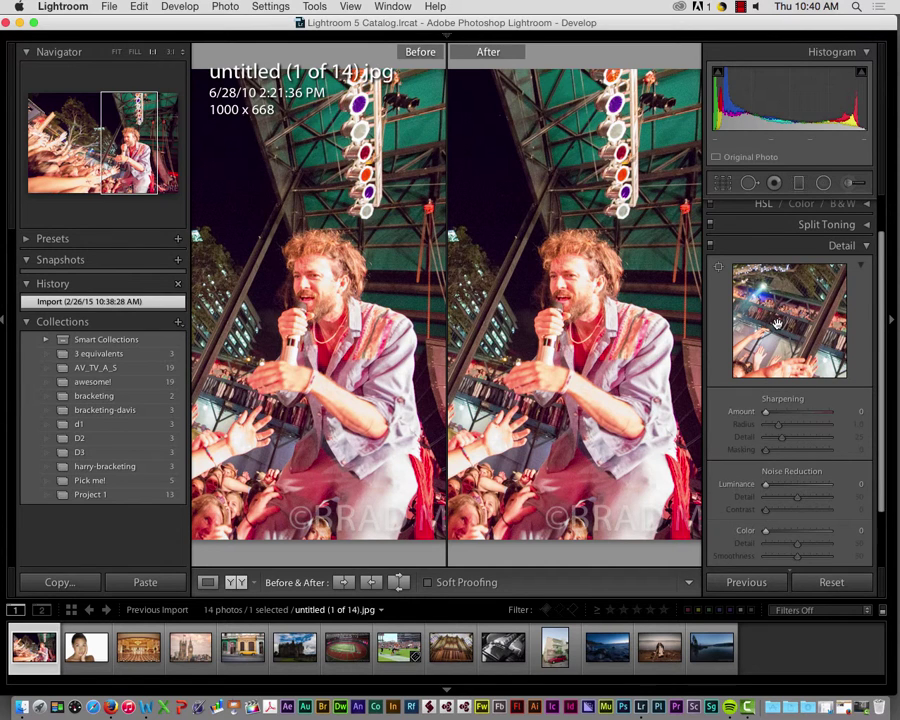
{"action": "scroll", "coordinate": [816, 286], "scroll_direction": "up", "scroll_amount": 2}
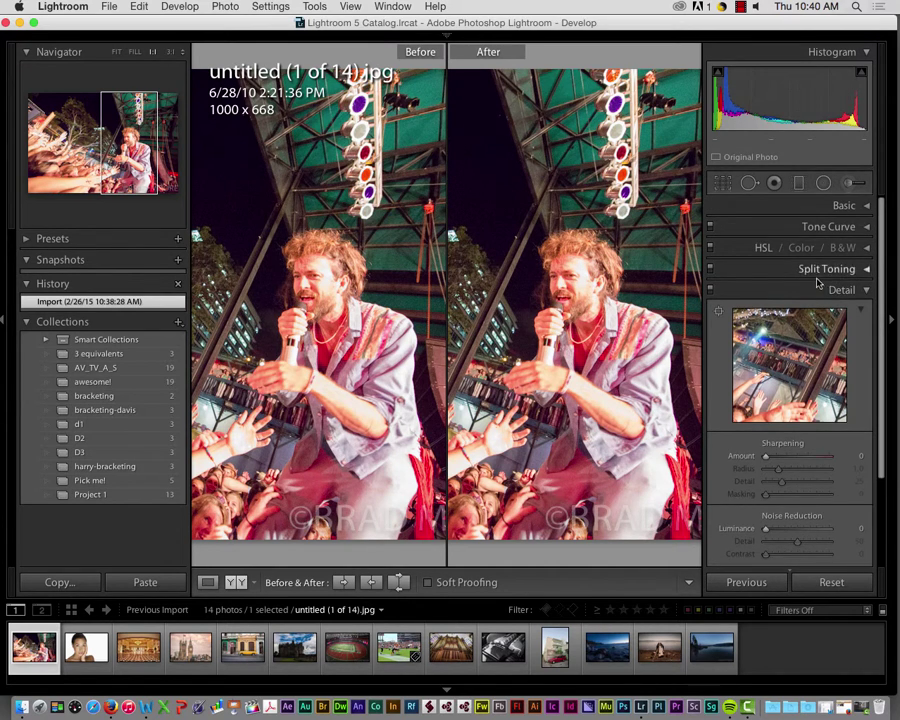
{"action": "scroll", "coordinate": [816, 283], "scroll_direction": "down", "scroll_amount": 3}
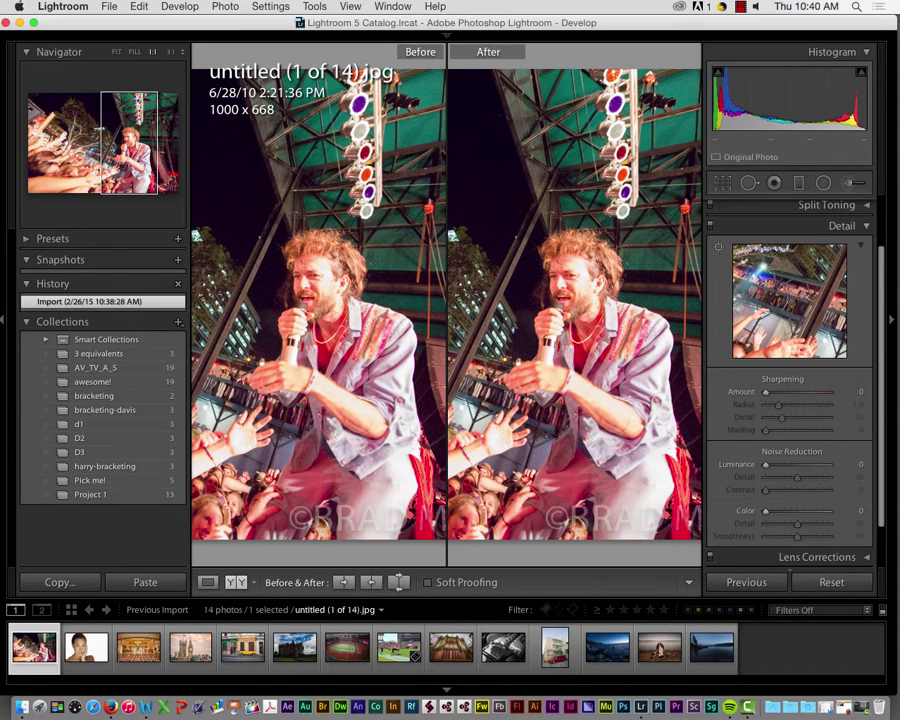
{"action": "left_click", "coordinate": [867, 226]}
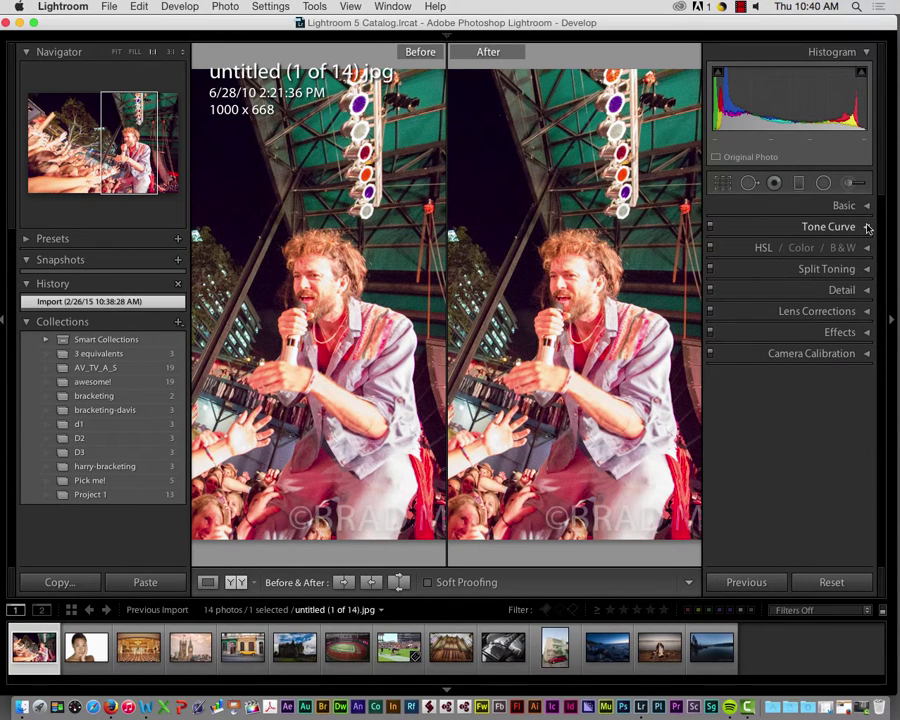
{"action": "left_click", "coordinate": [866, 290]}
{"action": "scroll", "coordinate": [821, 408], "scroll_direction": "down", "scroll_amount": 3}
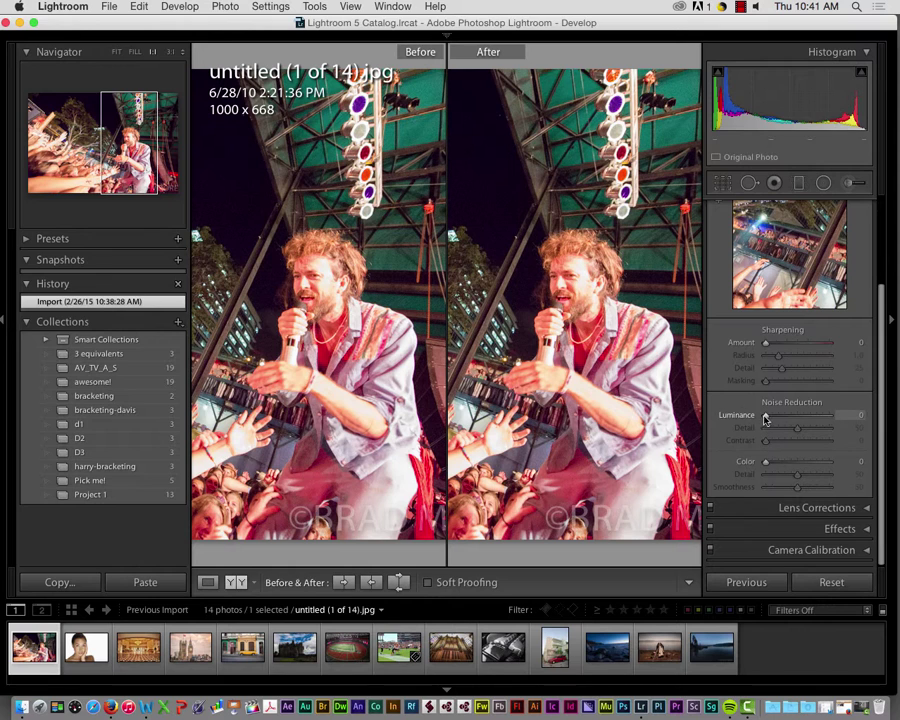
Try luminance noise reduction at 50, 0 and 100 on the crowd and tree, ending at 47.
{"action": "left_click_drag", "start_coordinate": [766, 419], "coordinate": [798, 420]}
{"action": "left_click", "coordinate": [537, 358]}
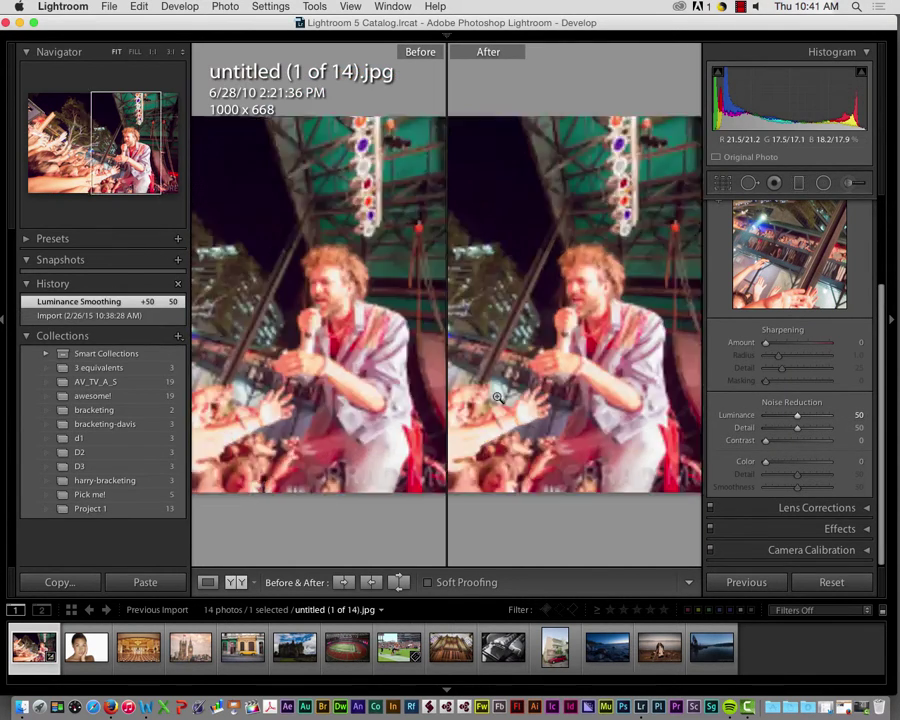
{"action": "left_click", "coordinate": [537, 358]}
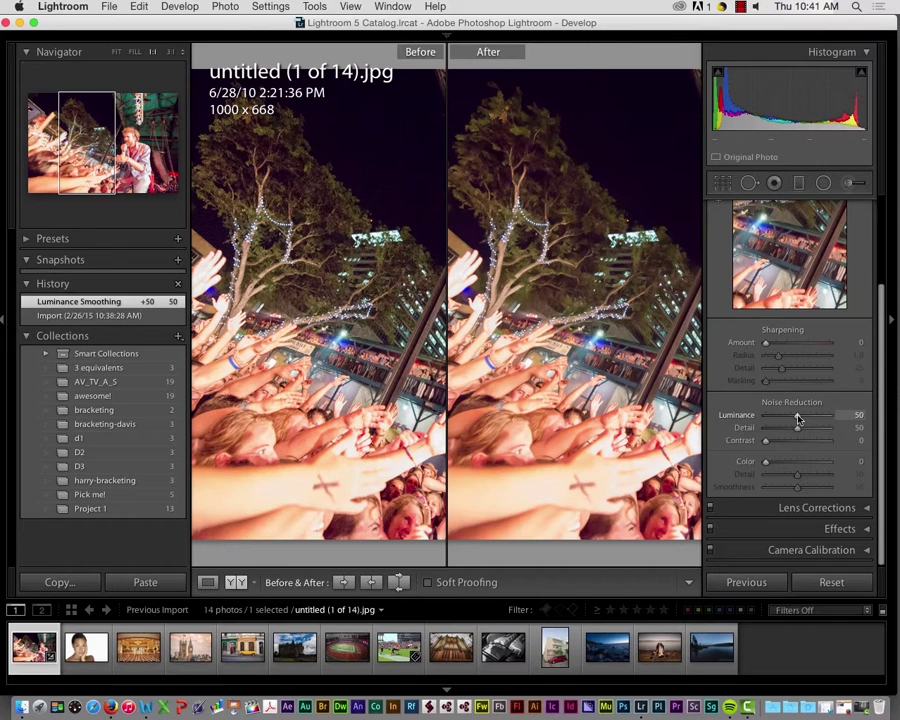
{"action": "left_click_drag", "start_coordinate": [797, 415], "coordinate": [747, 420]}
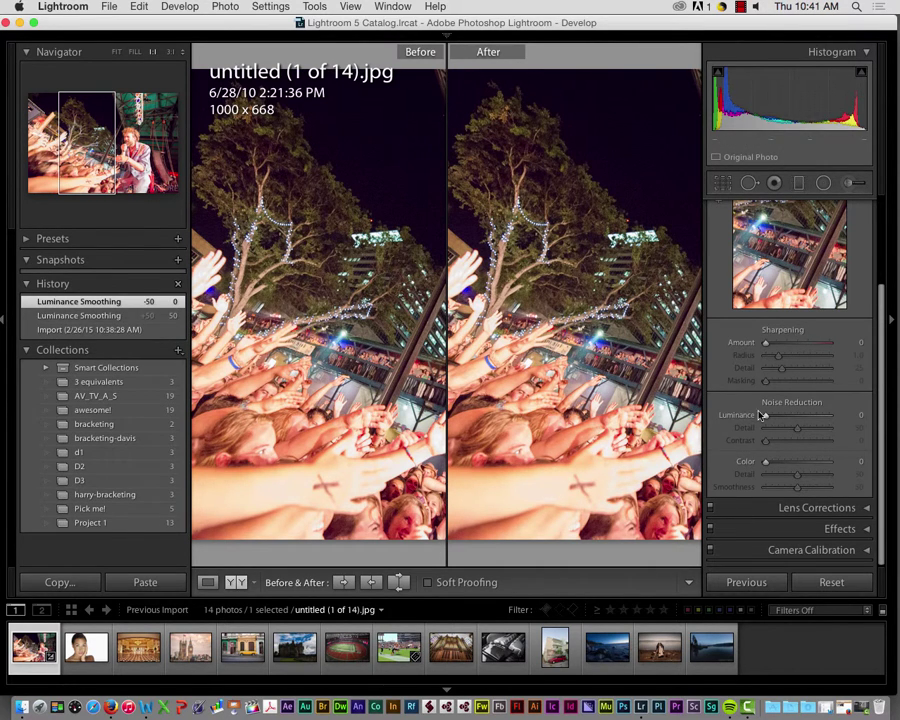
{"action": "left_click_drag", "start_coordinate": [763, 416], "coordinate": [791, 416]}
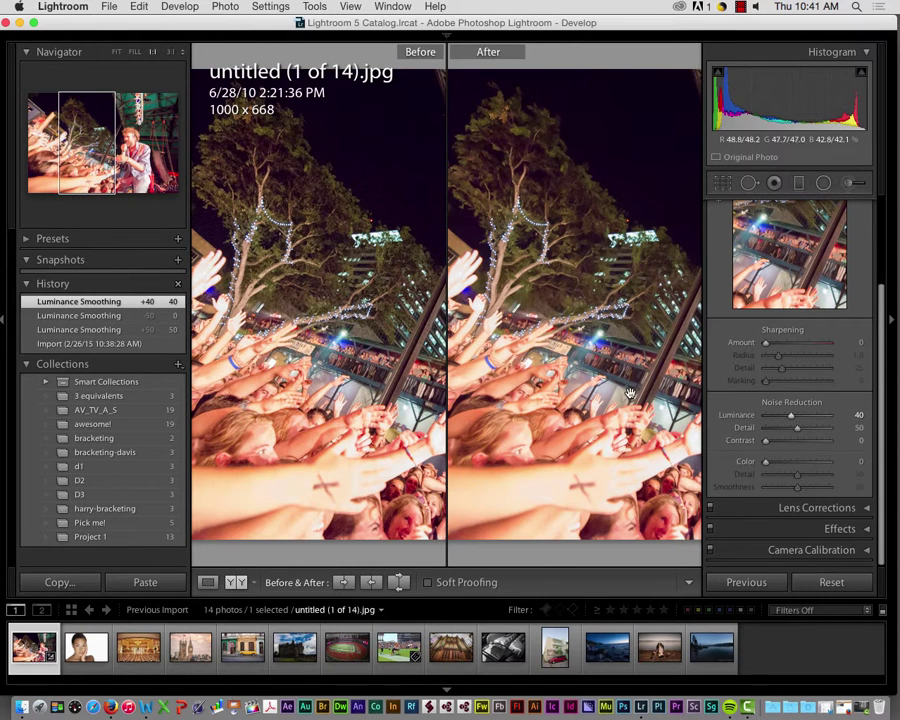
{"action": "left_click_drag", "start_coordinate": [791, 415], "coordinate": [787, 445]}
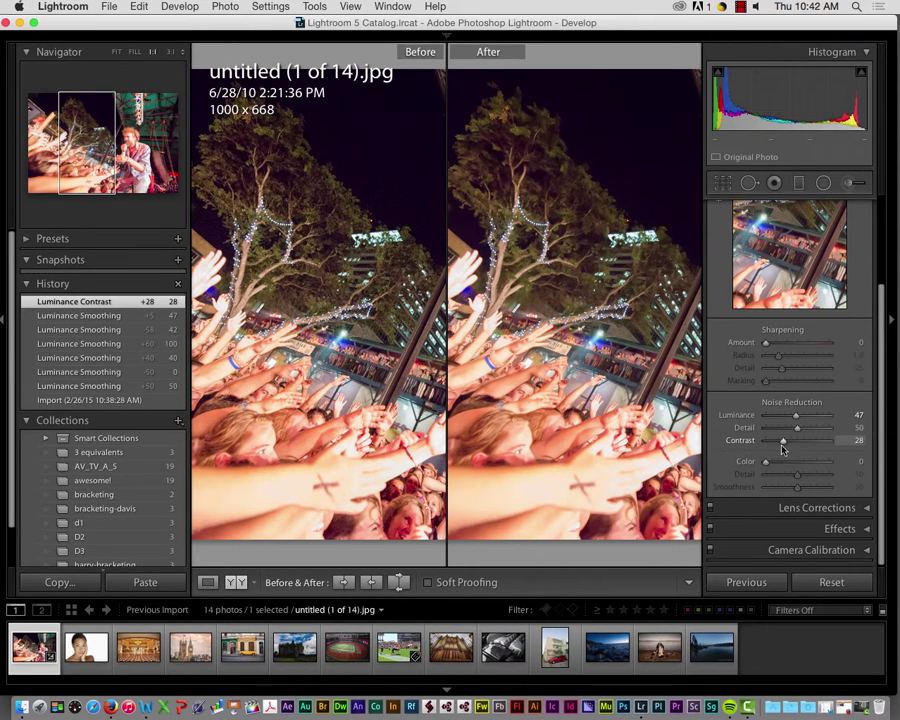
Push the luminance noise reduction Contrast up to 99.
{"action": "left_click_drag", "start_coordinate": [783, 448], "coordinate": [804, 444]}
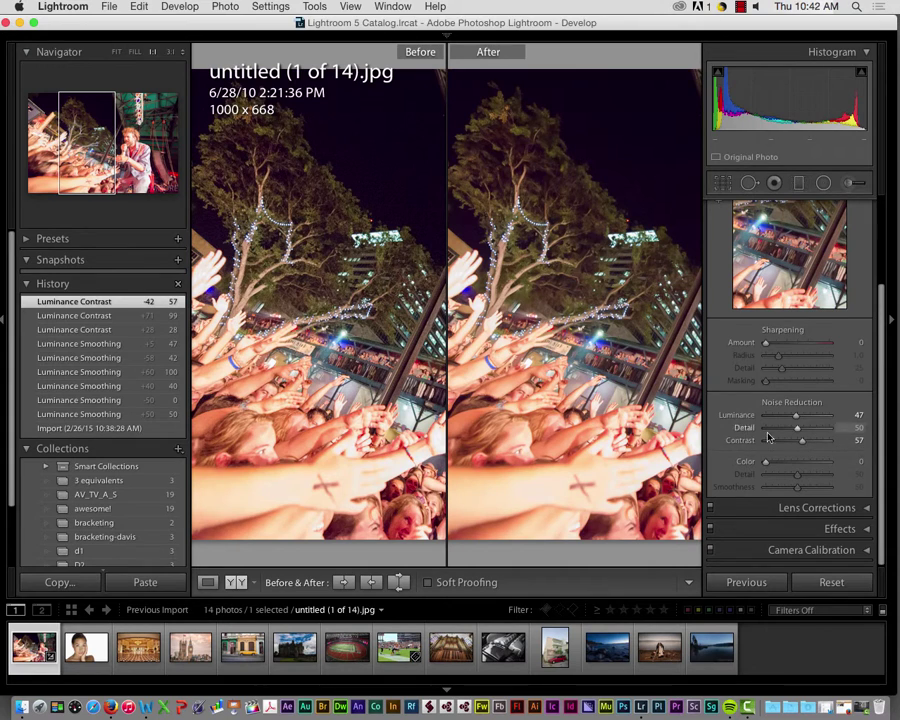
Reset luminance noise reduction to 0, then set Color 43, Detail 49, Smoothness 53.
{"action": "double_click", "coordinate": [798, 418]}
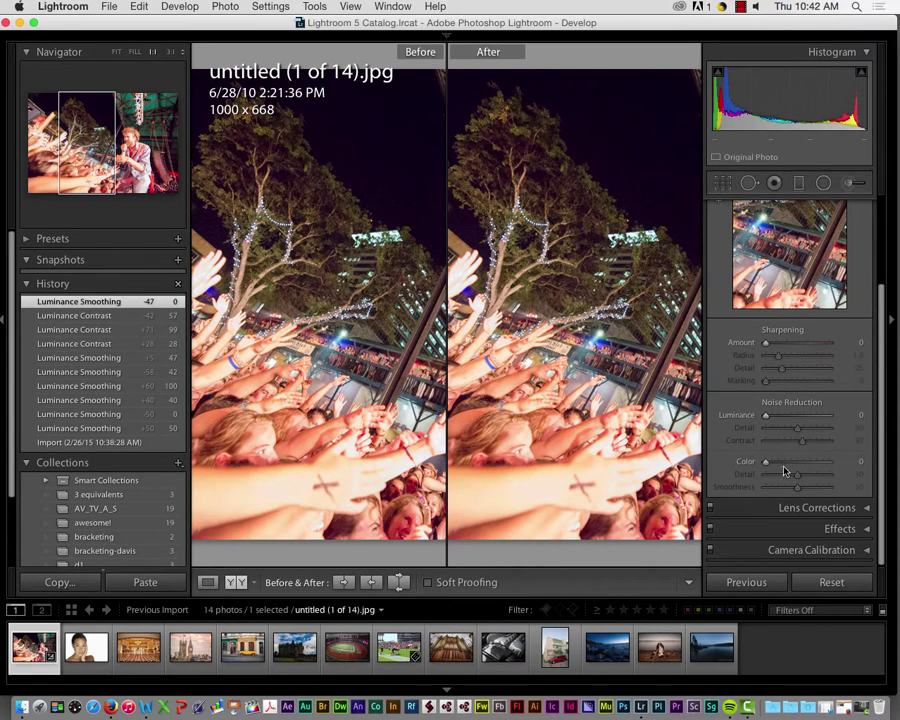
{"action": "left_click_drag", "start_coordinate": [768, 467], "coordinate": [800, 466]}
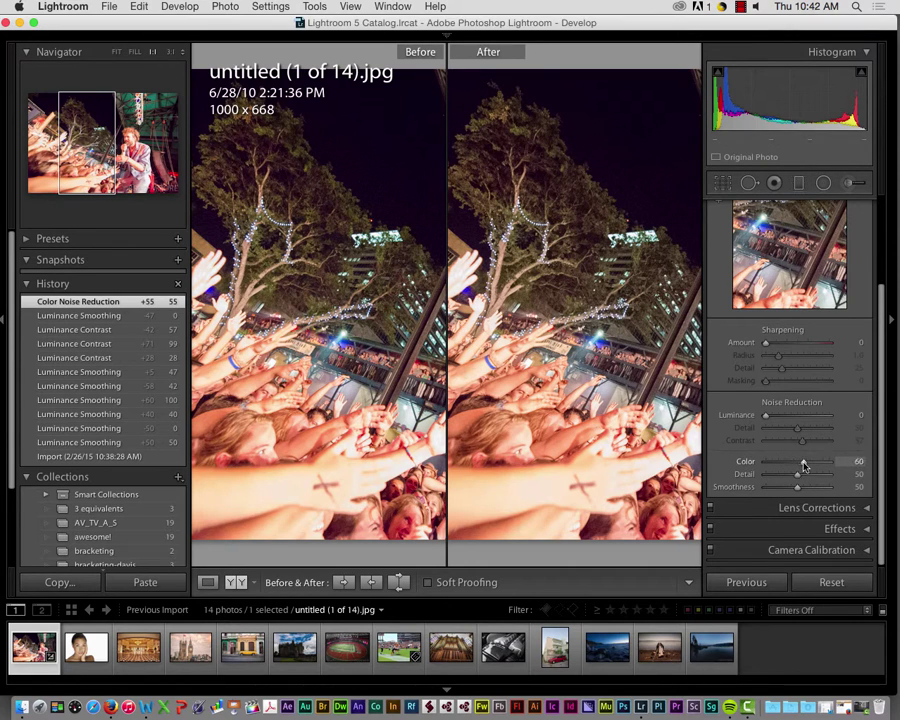
{"action": "left_click_drag", "start_coordinate": [804, 465], "coordinate": [796, 467]}
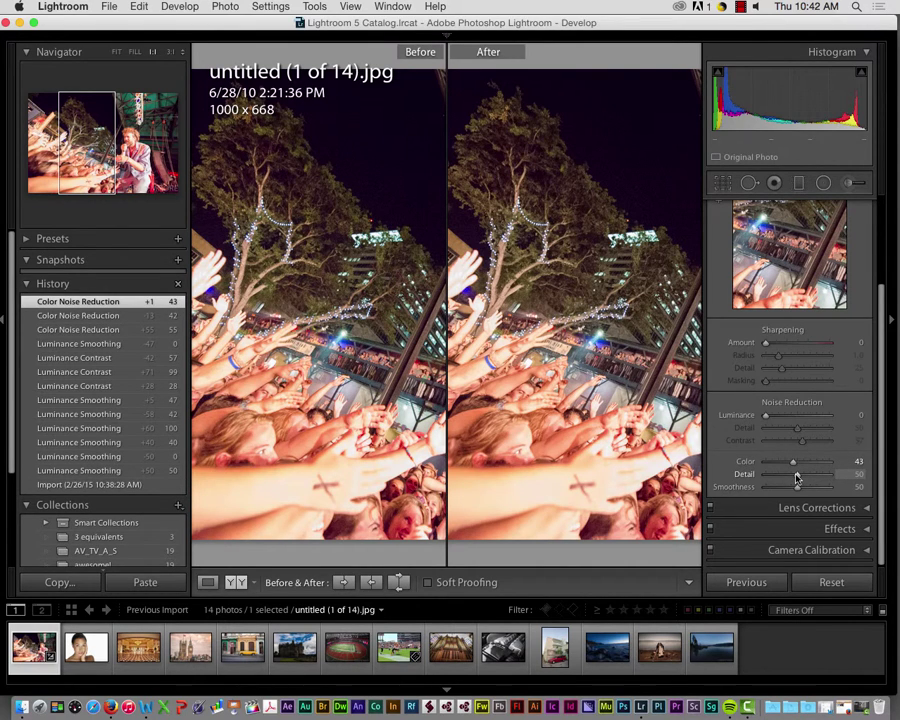
{"action": "mouse_move", "coordinate": [797, 478]}
{"action": "left_mouse_down"}
{"action": "mouse_move", "coordinate": [744, 478]}
{"action": "mouse_move", "coordinate": [836, 474]}
{"action": "mouse_move", "coordinate": [796, 481]}
{"action": "left_mouse_up"}
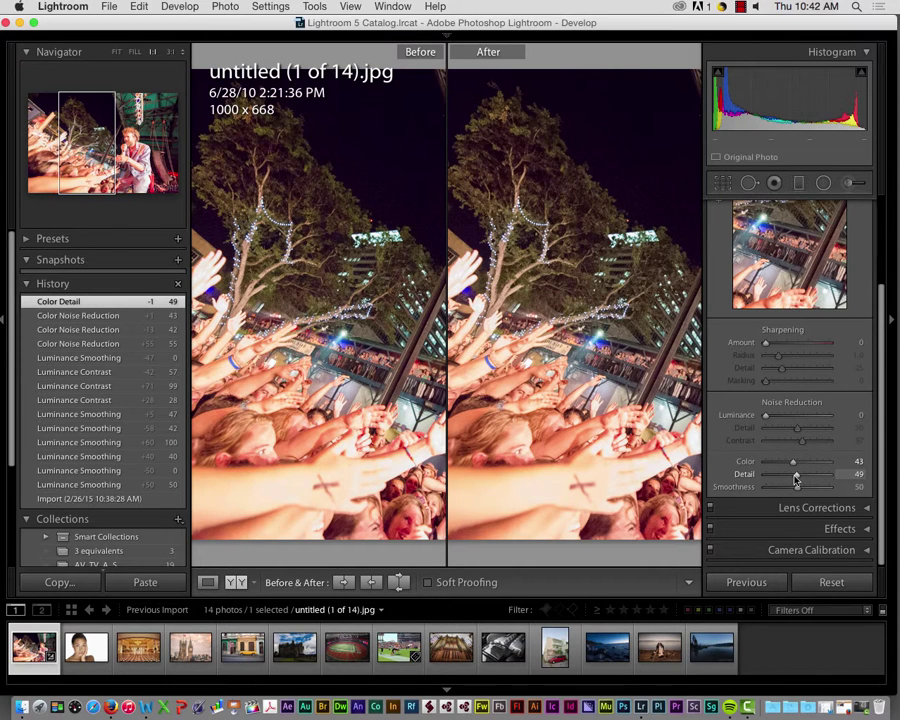
{"action": "mouse_move", "coordinate": [797, 487]}
{"action": "left_mouse_down"}
{"action": "mouse_move", "coordinate": [837, 492]}
{"action": "mouse_move", "coordinate": [740, 491]}
{"action": "mouse_move", "coordinate": [829, 494]}
{"action": "mouse_move", "coordinate": [798, 492]}
{"action": "left_mouse_up"}
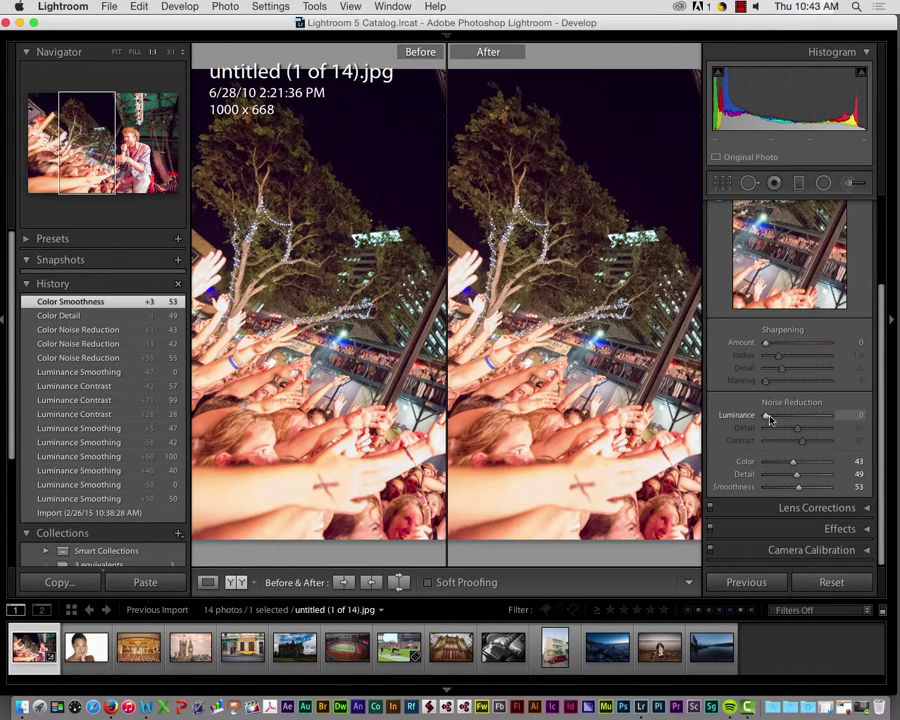
Show both panes in Fit view, aim the Detail preview at the trees, and zero color noise reduction.
{"action": "left_click", "coordinate": [591, 287]}
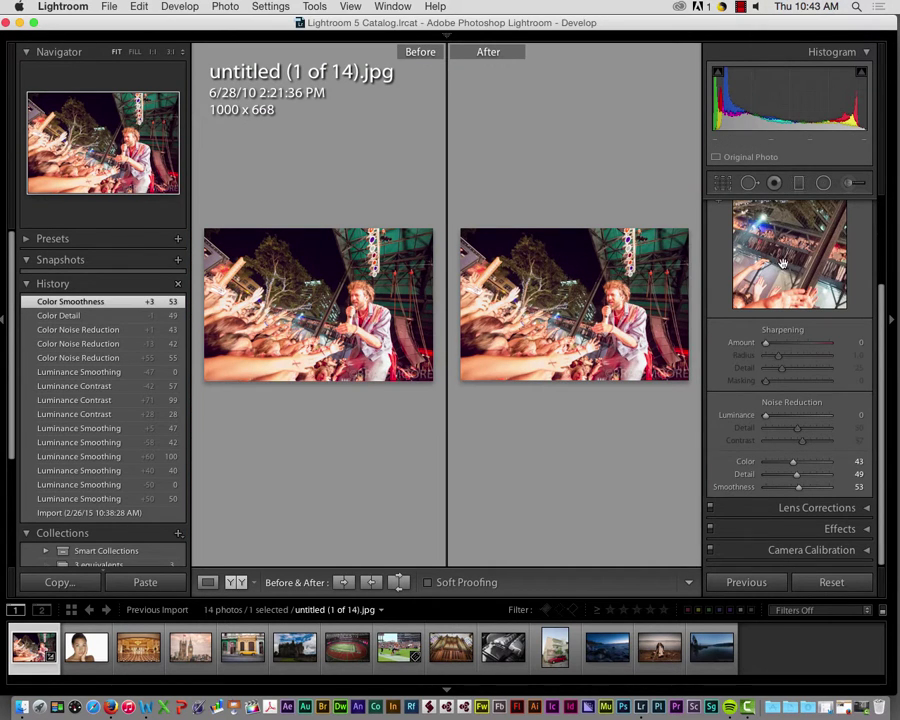
{"action": "left_click_drag", "start_coordinate": [778, 263], "coordinate": [800, 330]}
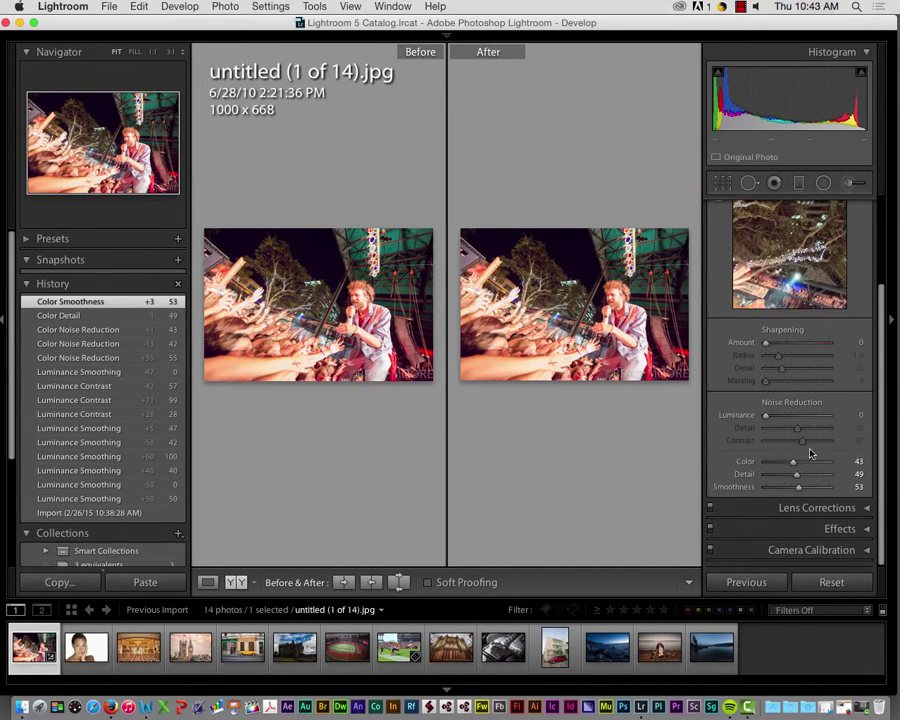
{"action": "left_click_drag", "start_coordinate": [793, 461], "coordinate": [766, 466]}
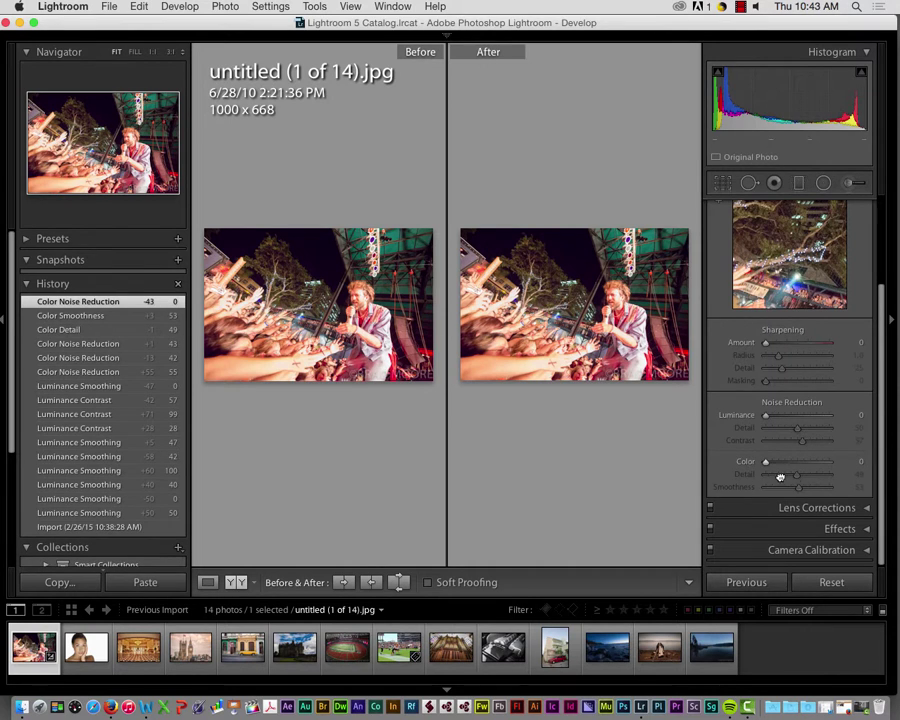